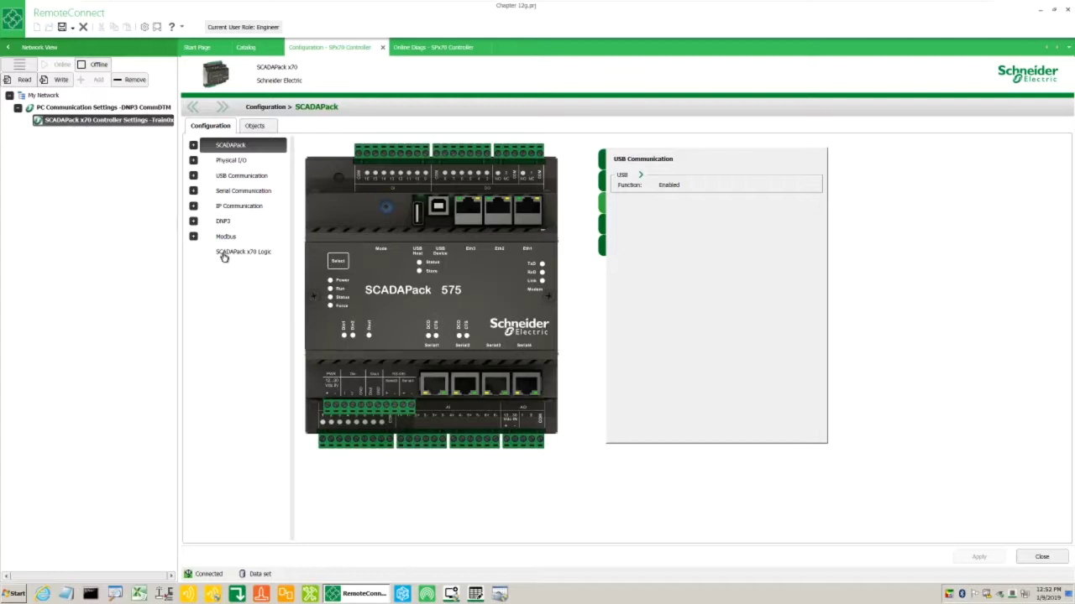
Step: Select SCADAPack x70 Logic in the controller configuration and launch its Logic Editor
left_click(224, 257)
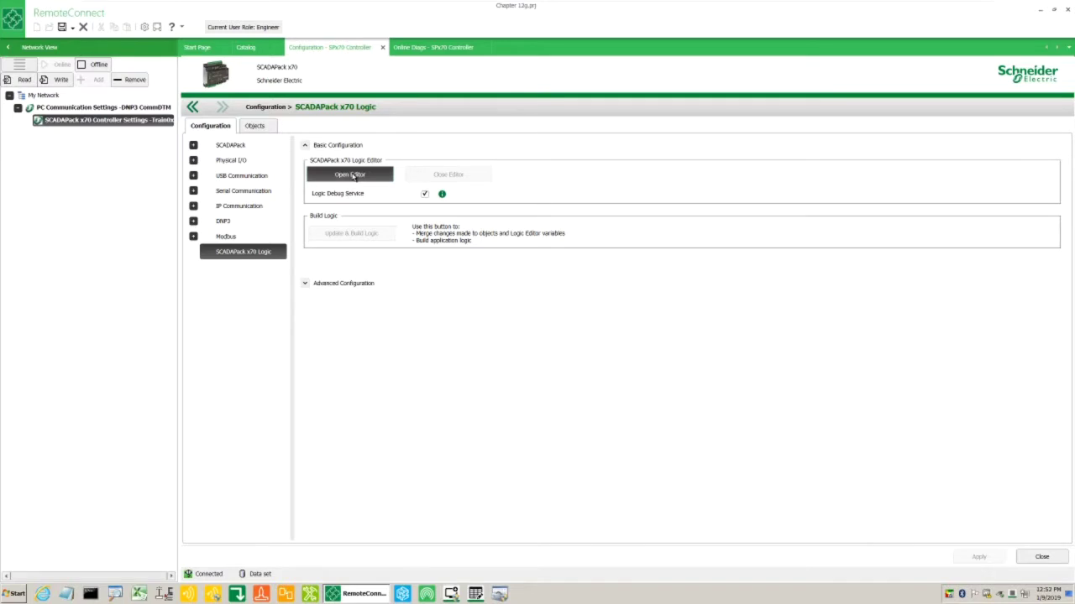
left_click(353, 177)
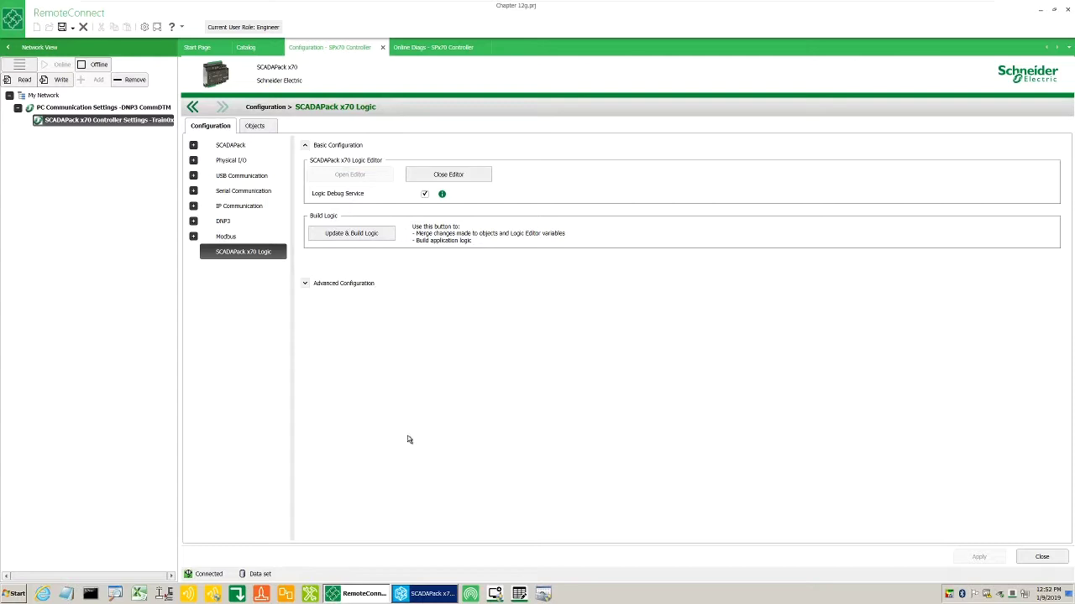
Step: Bring the Logic Editor forward and browse its Edit, Tools, Window and Help menus
left_click(420, 595)
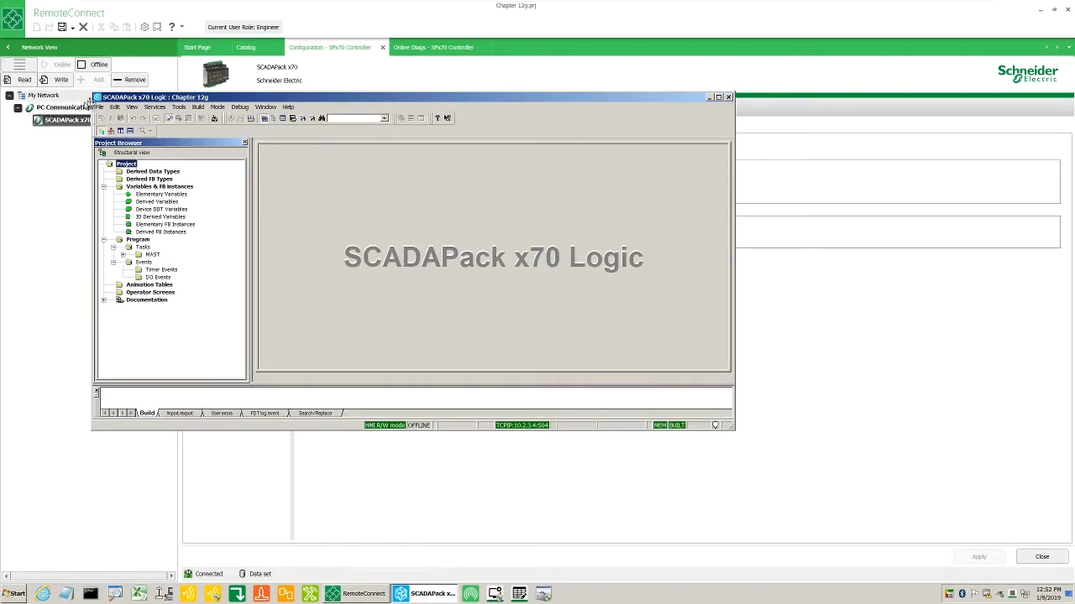
left_click(99, 108)
mouse_move(115, 107)
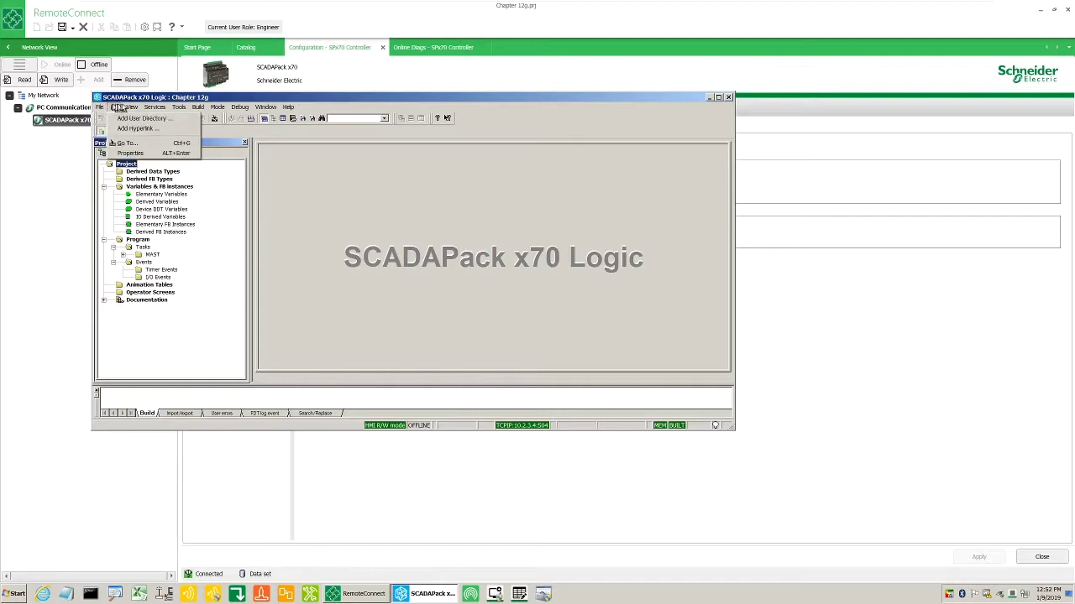
left_click(132, 108)
left_click(181, 107)
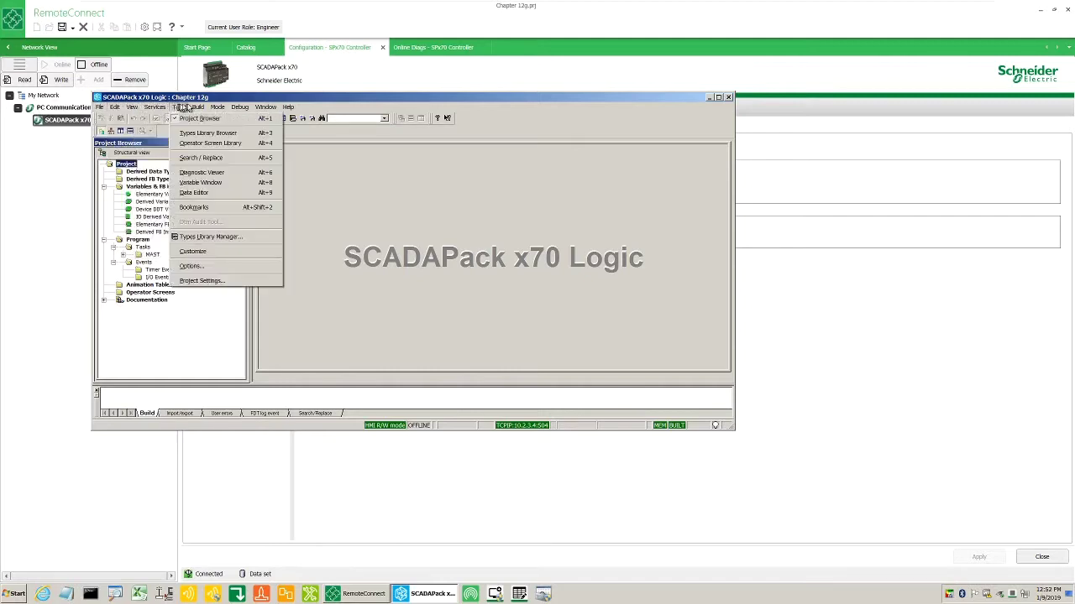
mouse_move(266, 107)
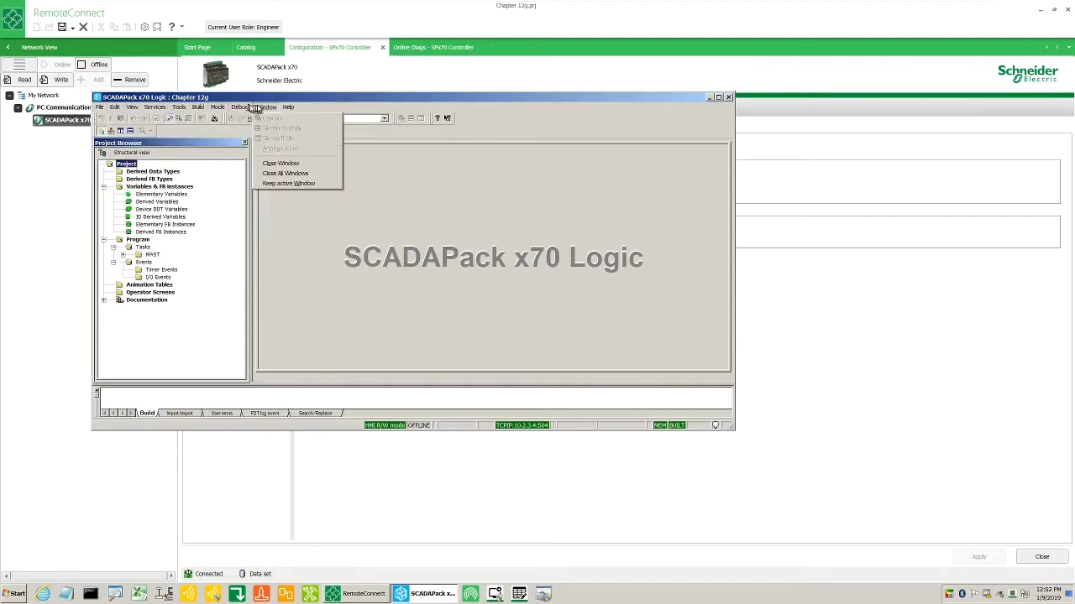
left_click(287, 108)
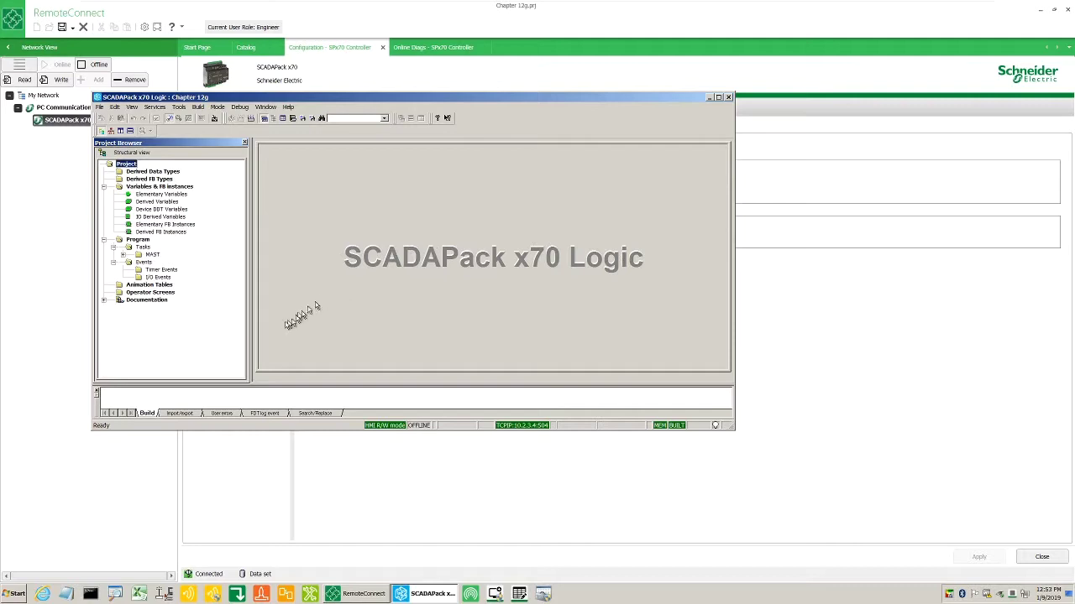
Step: Cycle through the Import/Export, User Errors, FDT Log and Search tabs, ending on Build
left_click(168, 413)
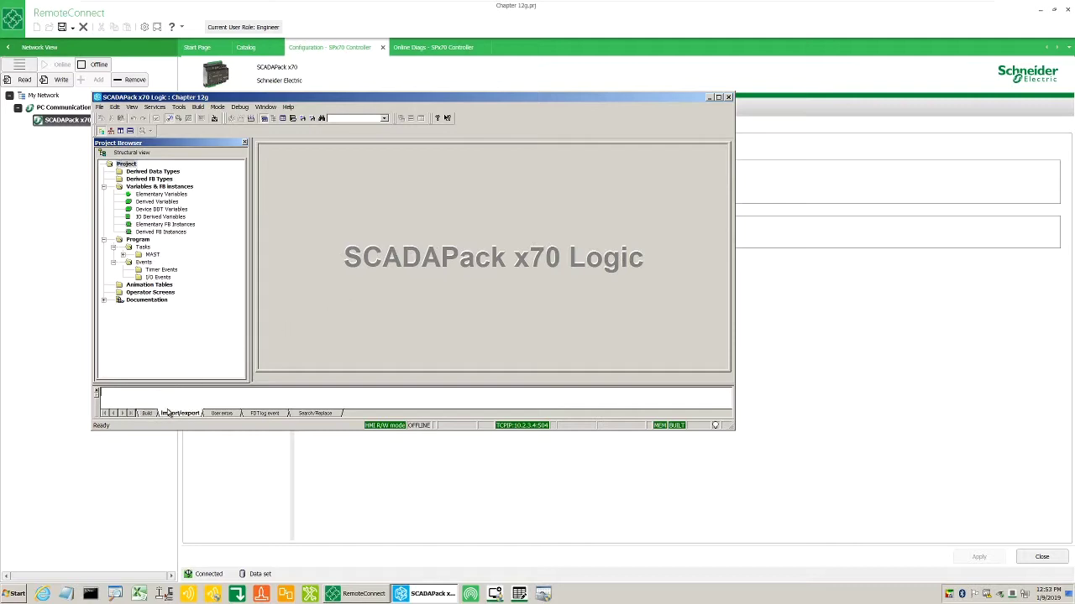
left_click(222, 413)
left_click(264, 413)
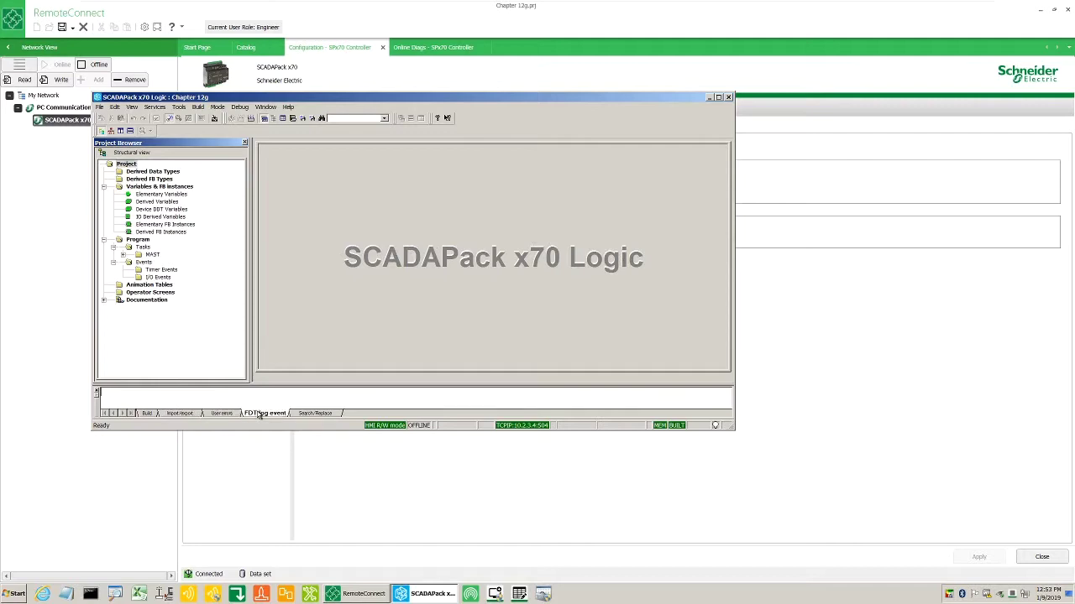
left_click(300, 413)
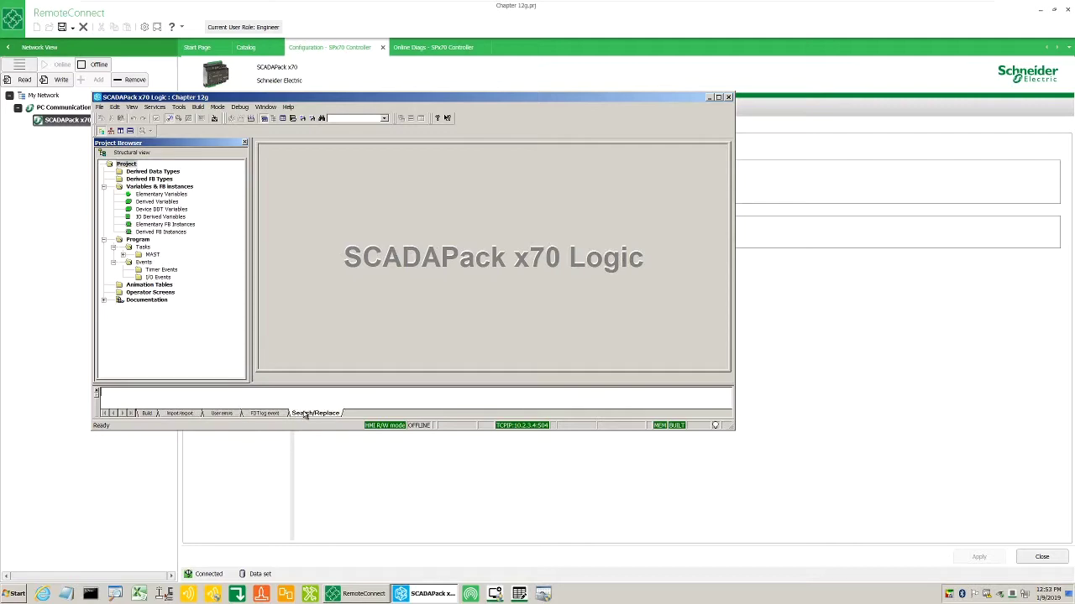
left_click(148, 413)
Step: Expand the MAST task and start a new section, authorising project modification
double_click(151, 255)
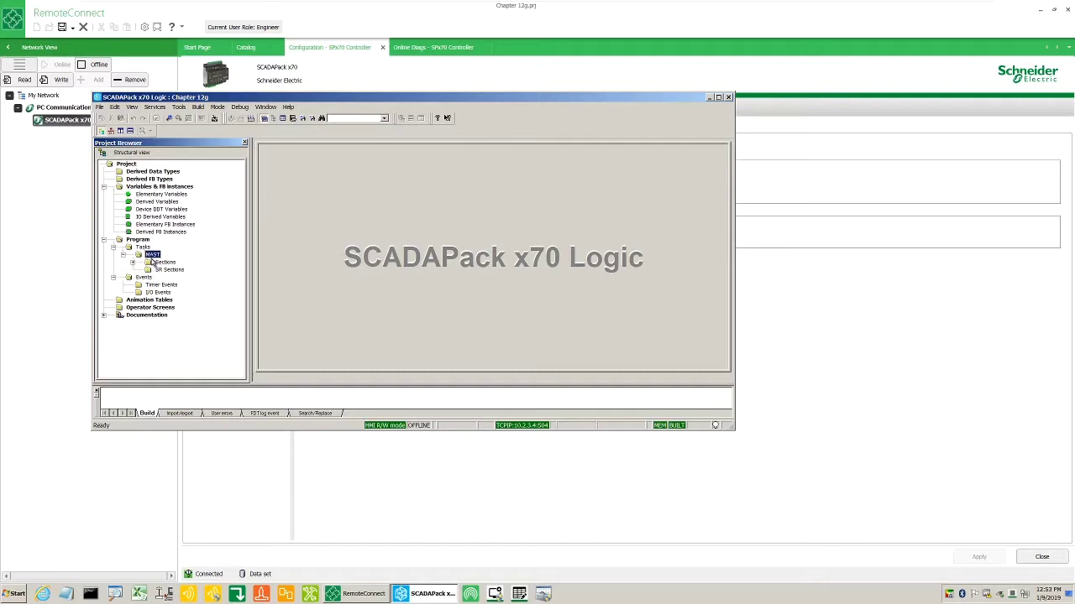
right_click(153, 262)
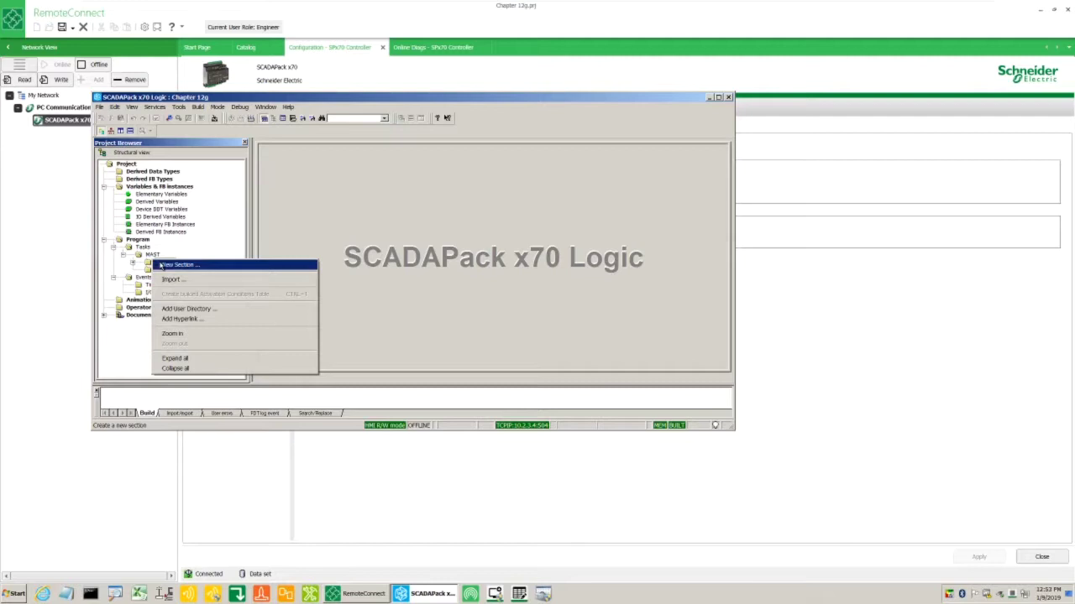
left_click(161, 265)
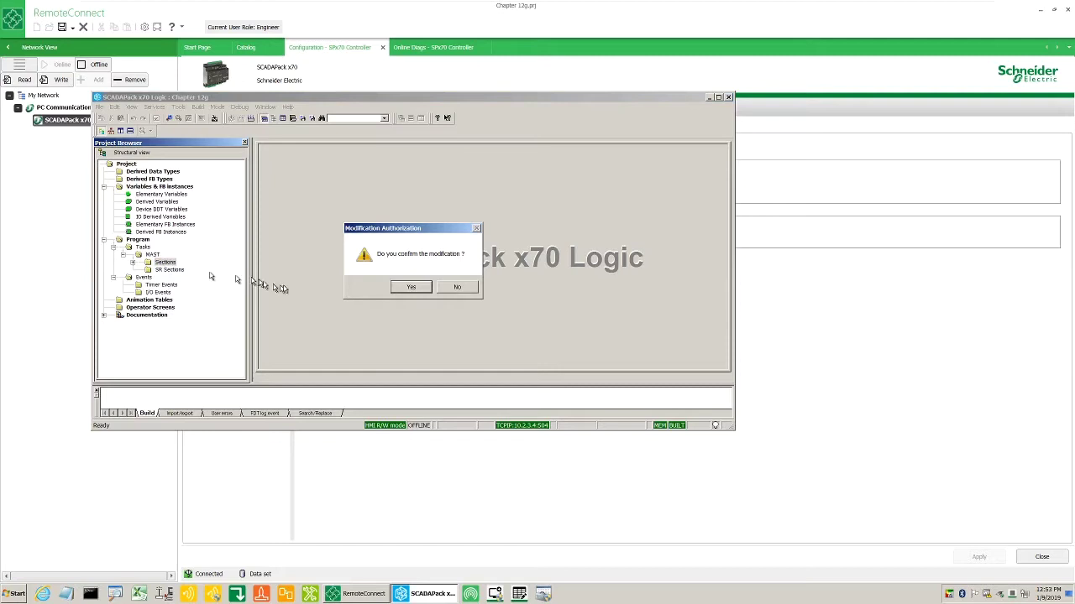
left_click(410, 286)
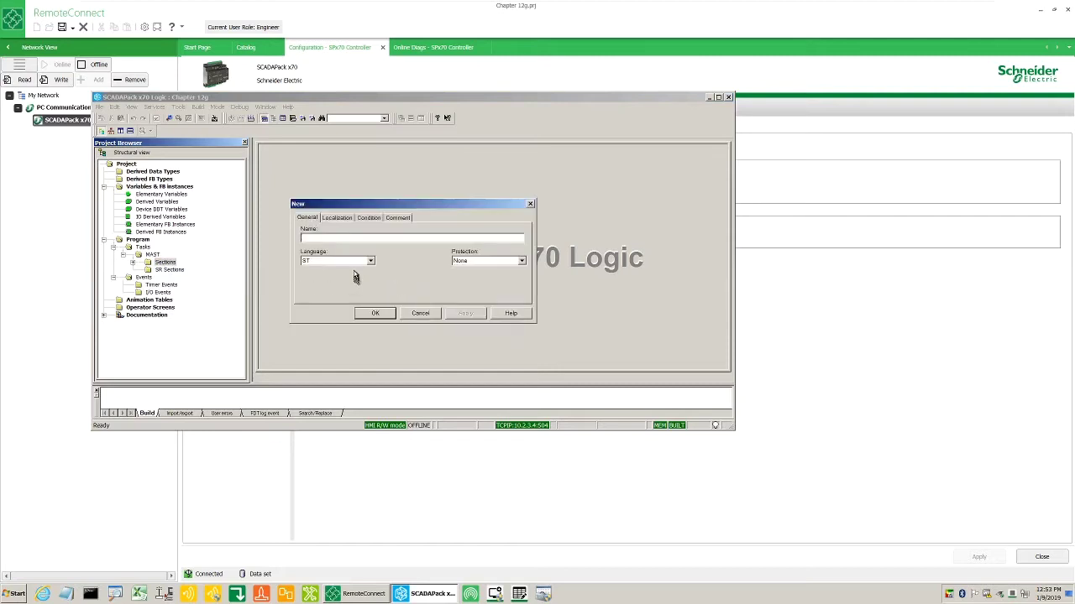
Step: Review the section language list, keep ST, and close the New Section dialog
left_click(370, 261)
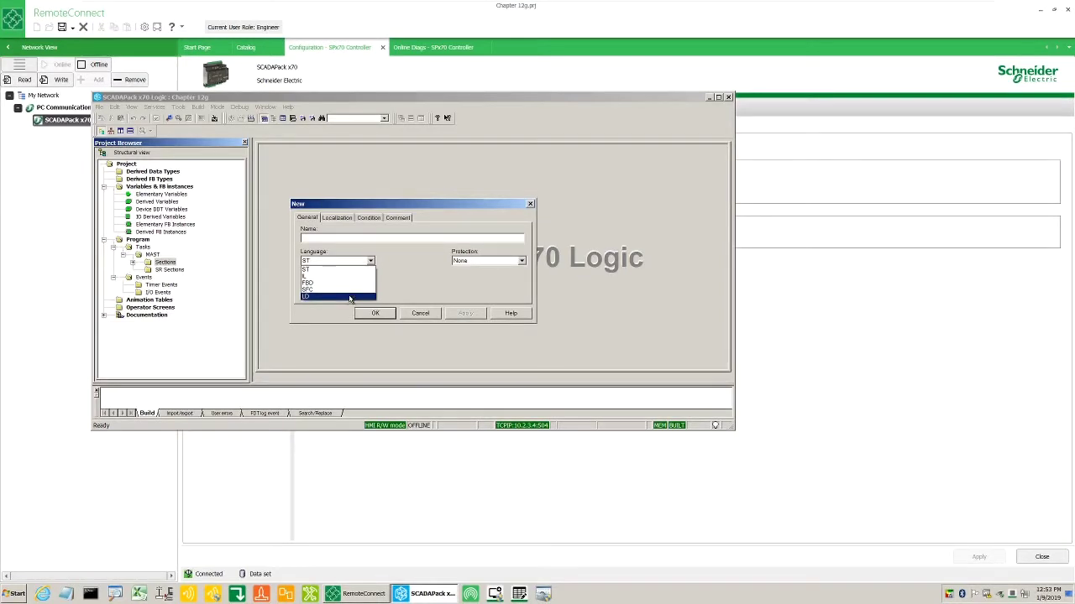
left_click(396, 285)
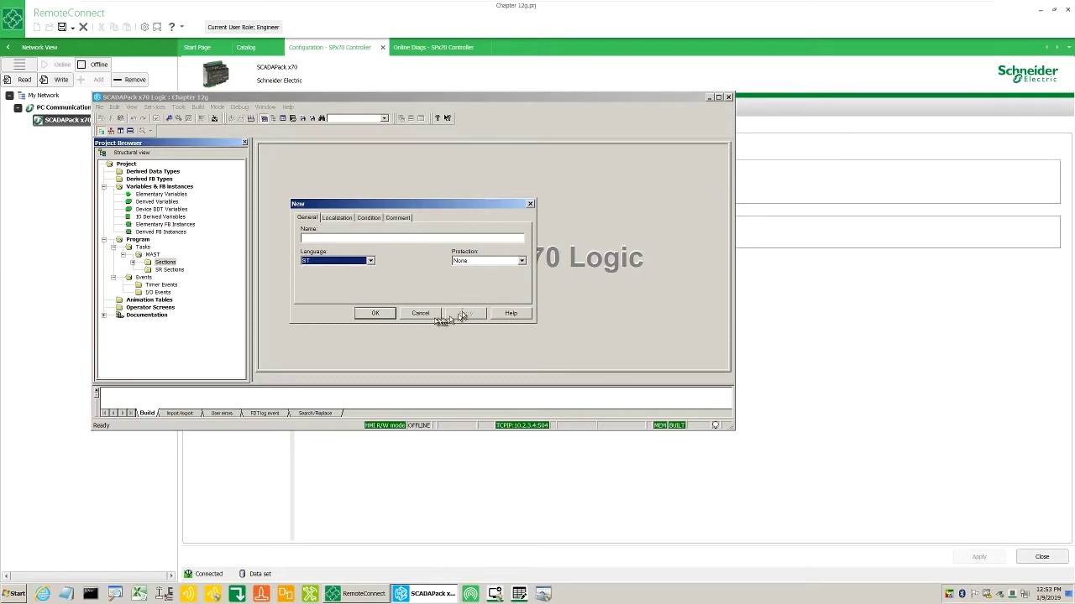
left_click(433, 317)
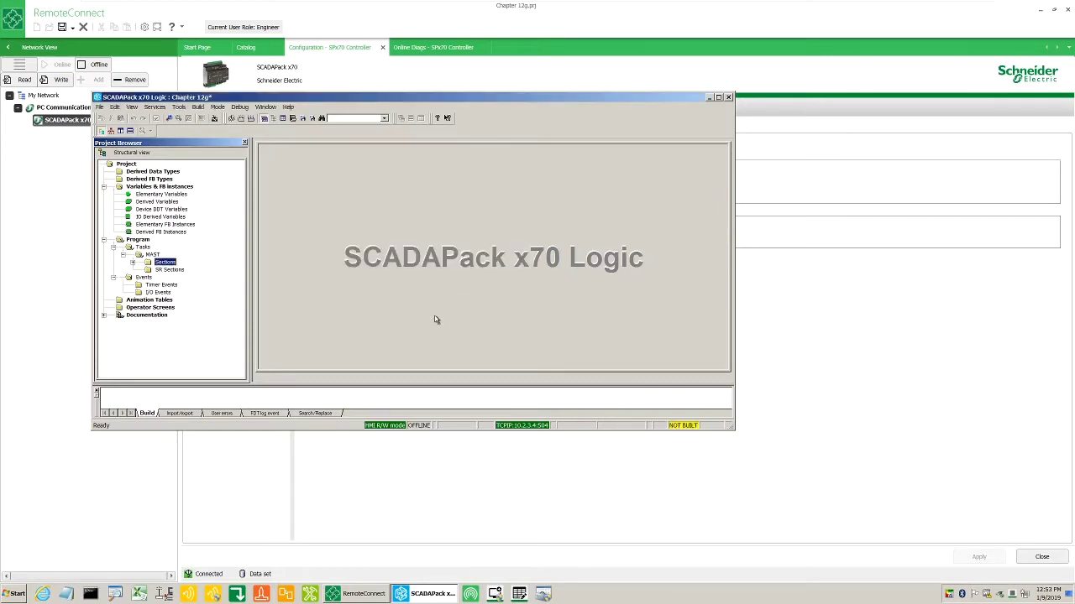
Step: Open the Pump_1_Control section from the MAST Sections folder
double_click(167, 263)
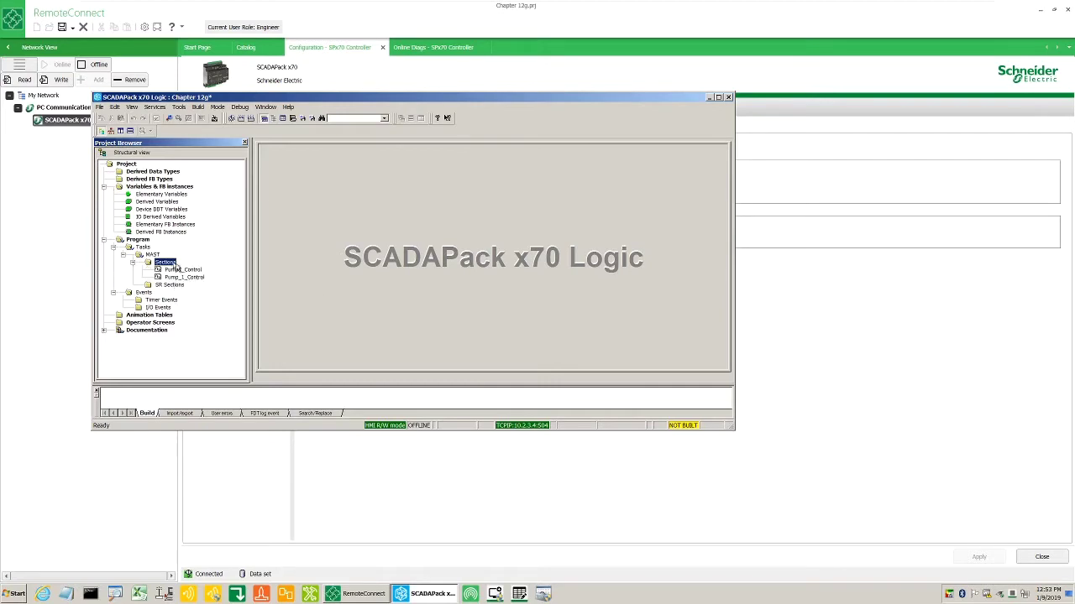
double_click(186, 278)
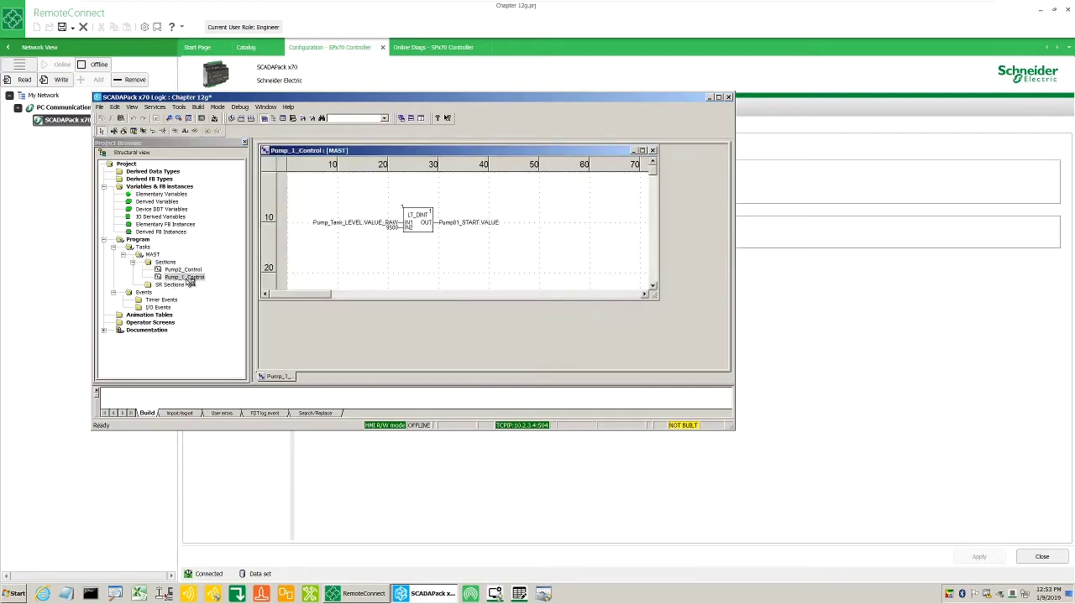
mouse_move(191, 282)
left_mouse_down()
mouse_move(346, 235)
mouse_move(445, 237)
left_mouse_up()
Step: Save the Chapter 12G logic project and return to RemoteConnect's logic configuration page
left_click(100, 108)
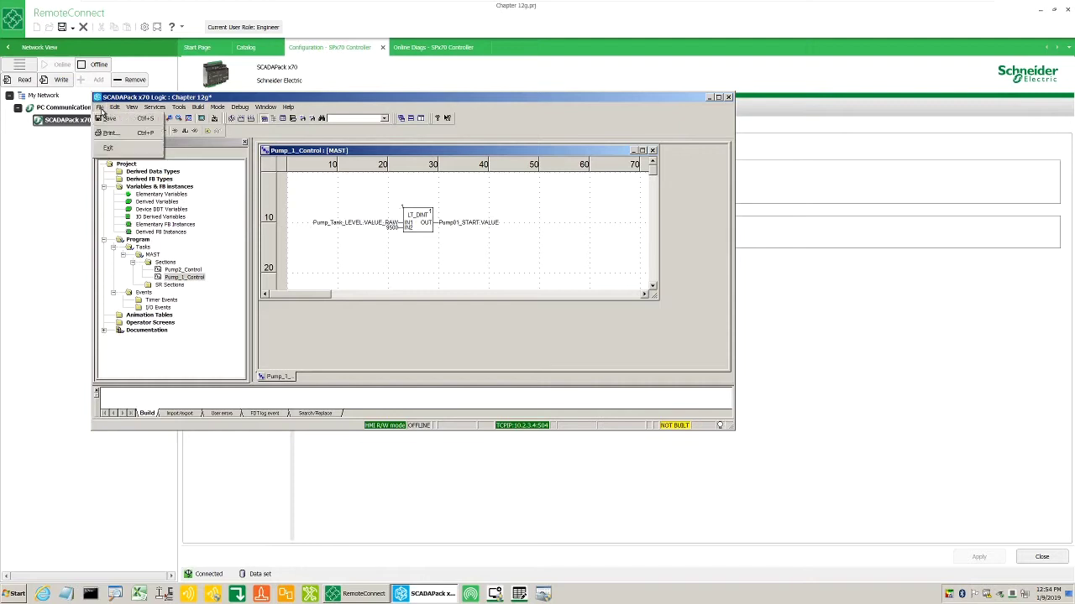
left_click(106, 119)
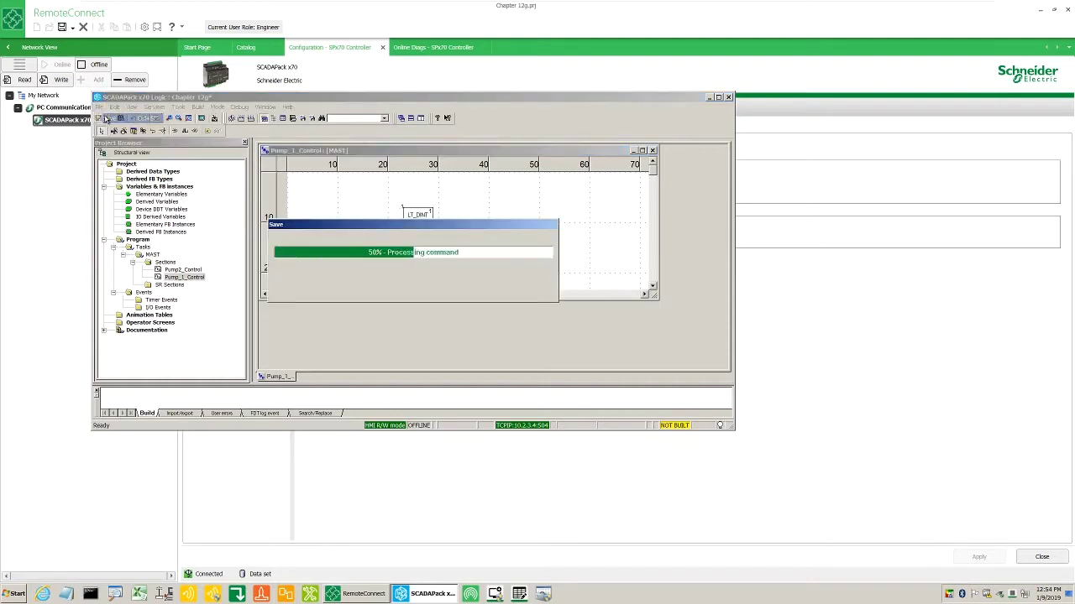
left_click(71, 153)
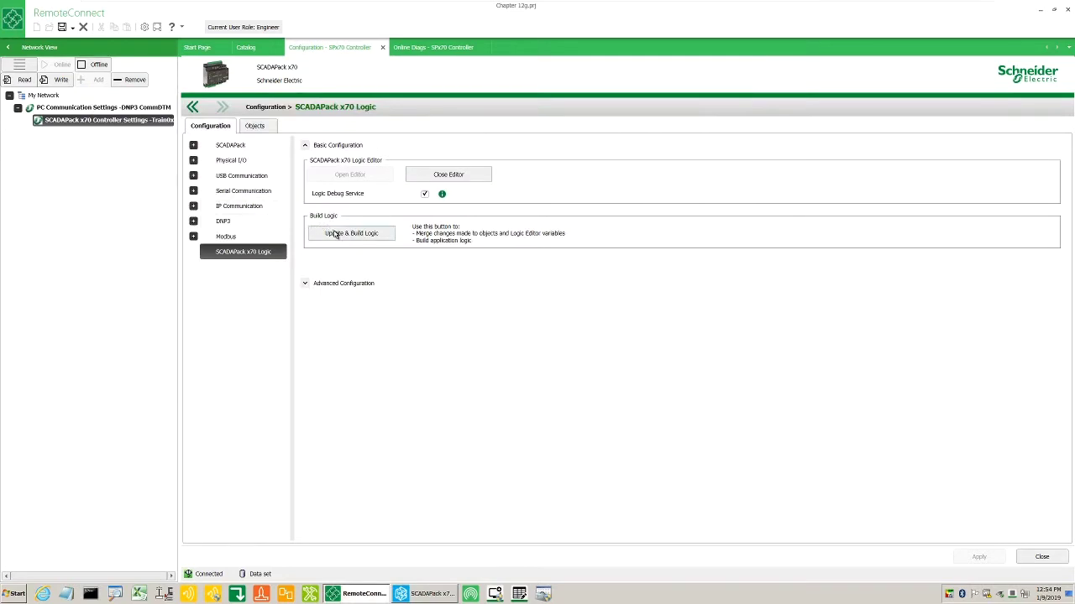
Step: Run Update & Build Logic with Rebuild All Project, finishing with 0 errors and 0 warnings
left_click(334, 234)
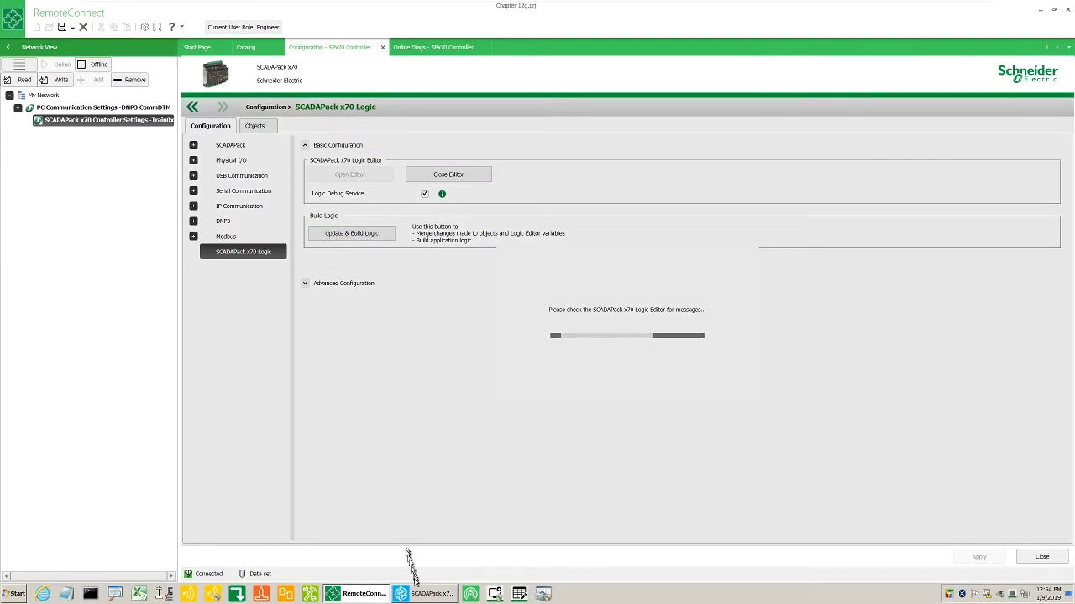
left_click(419, 594)
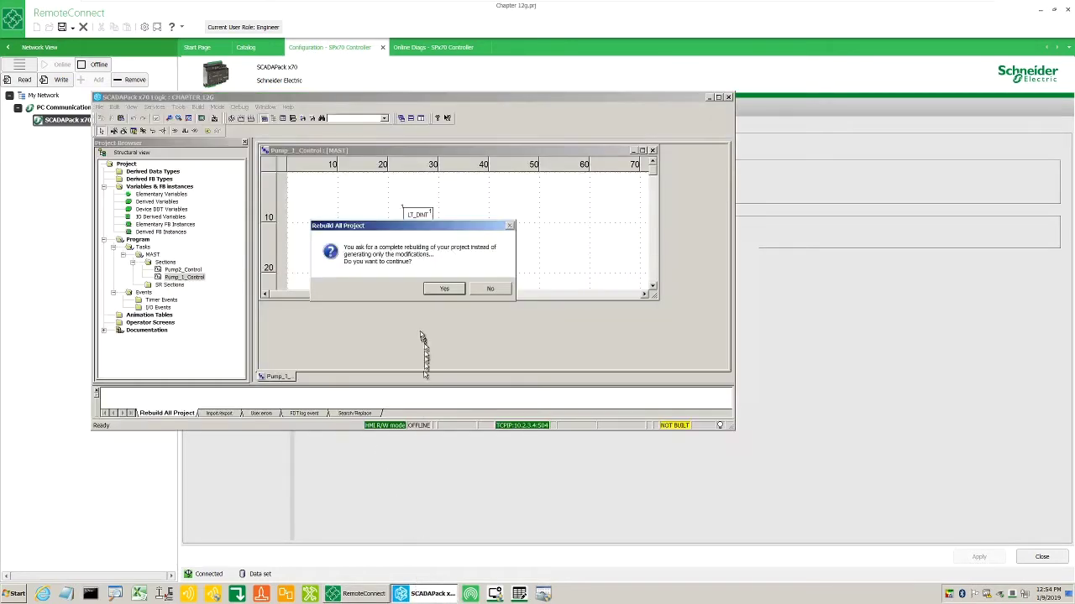
left_click(438, 289)
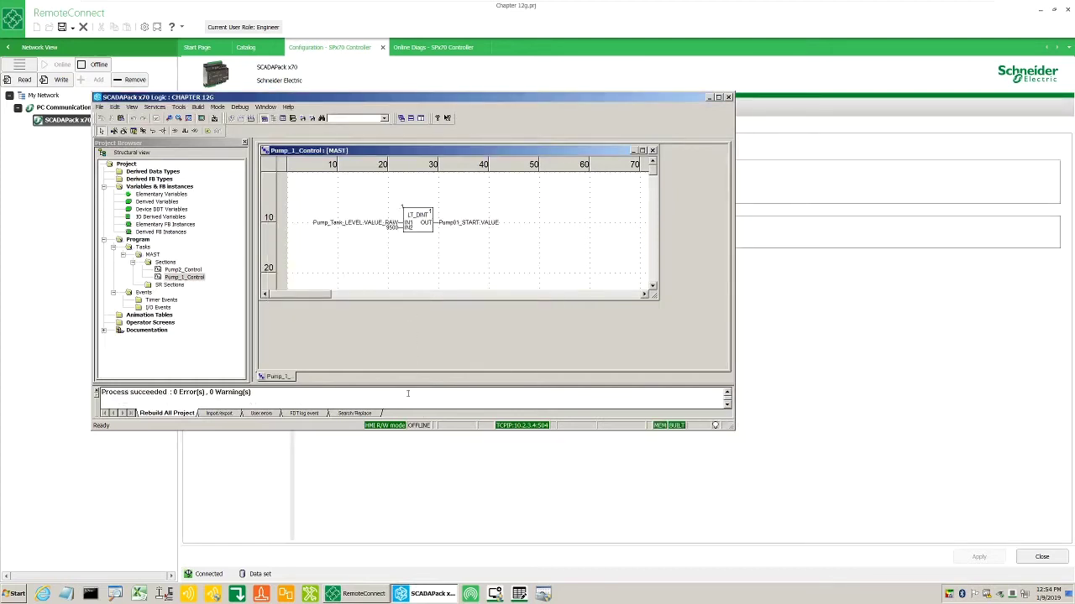
left_click(409, 451)
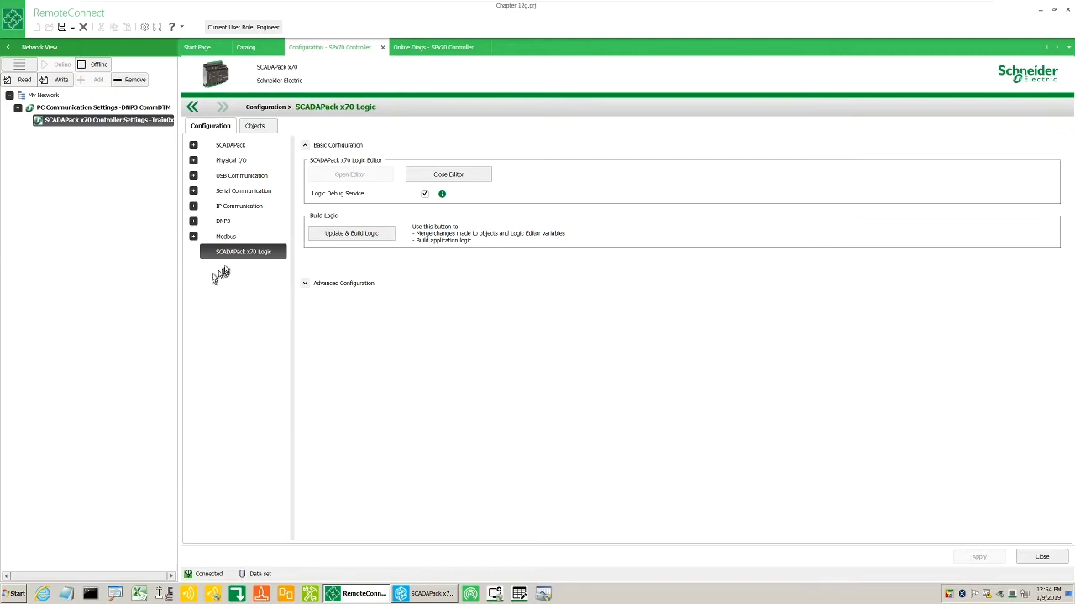
Step: Write configuration and logic to the SCADAPack x70 controller with Write to Device
right_click(111, 123)
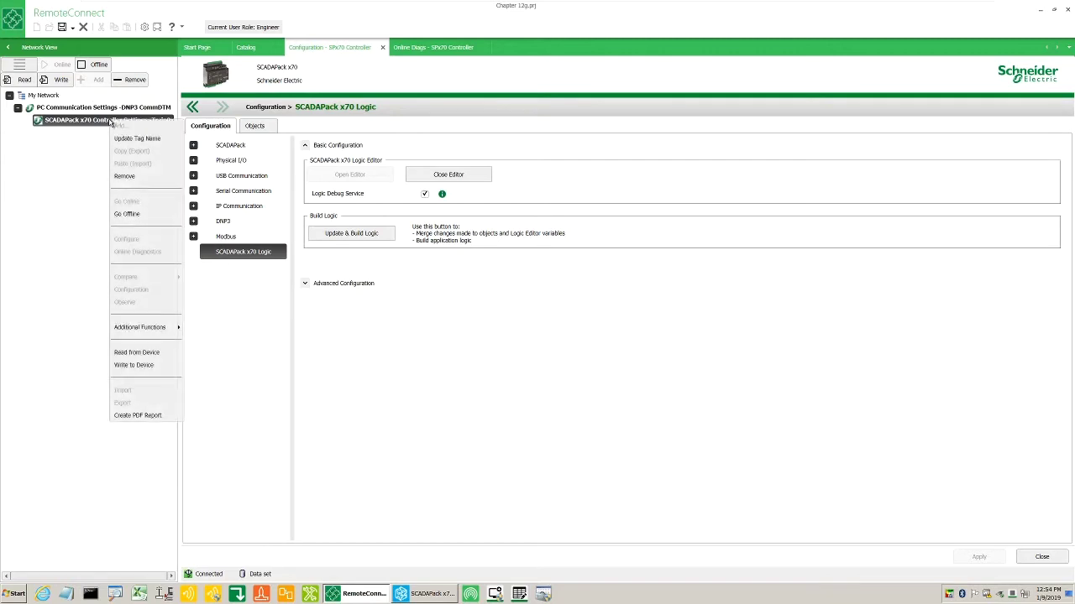
left_click(140, 365)
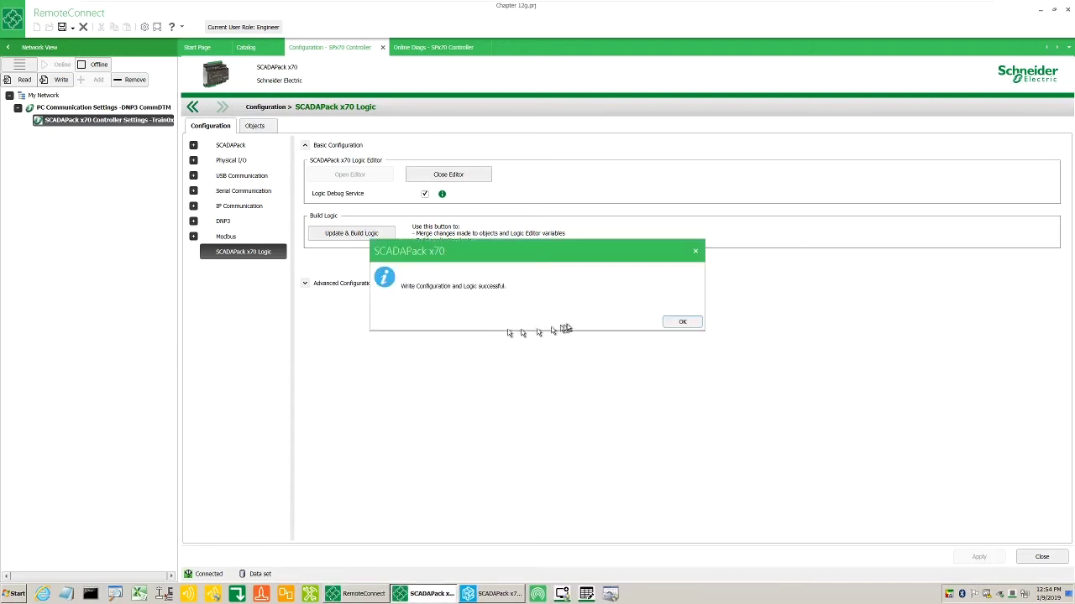
left_click(683, 323)
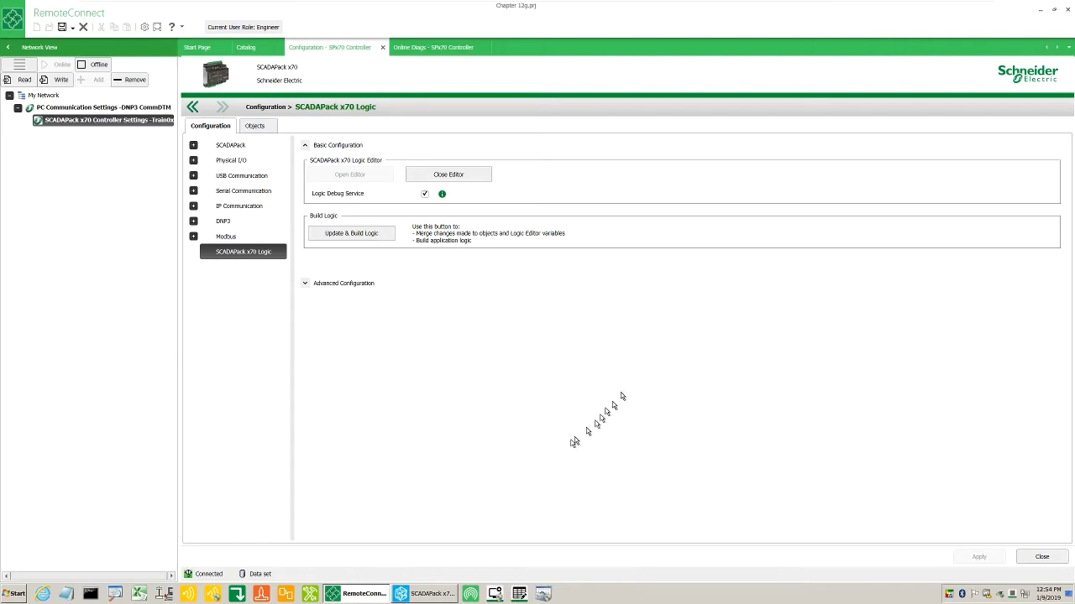
Step: Test the controller address under Mode > Set Address, confirm success, and accept the settings
left_click(422, 600)
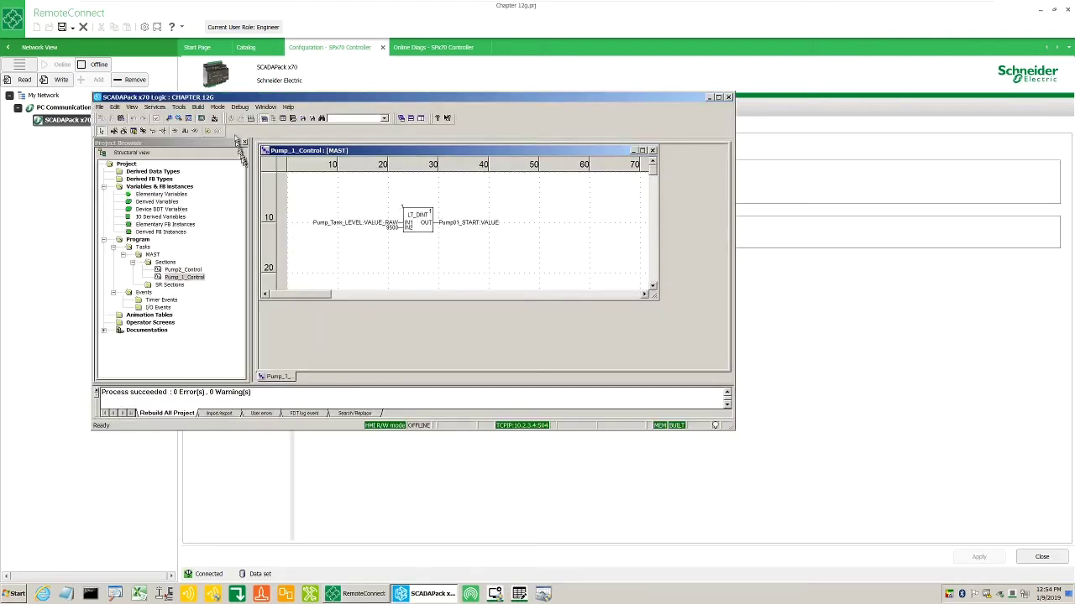
left_click(218, 107)
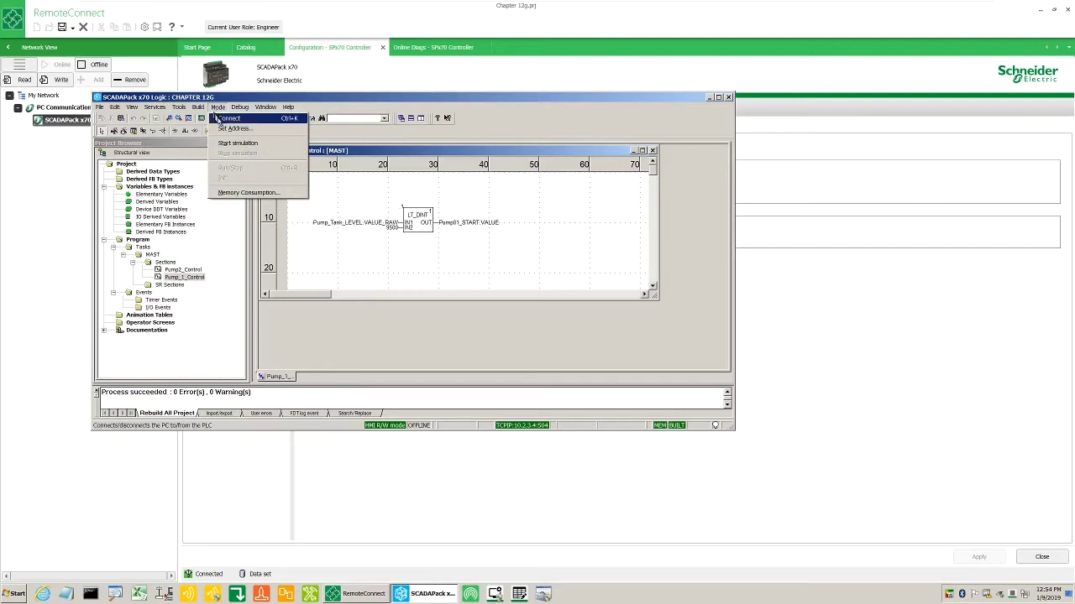
left_click(225, 129)
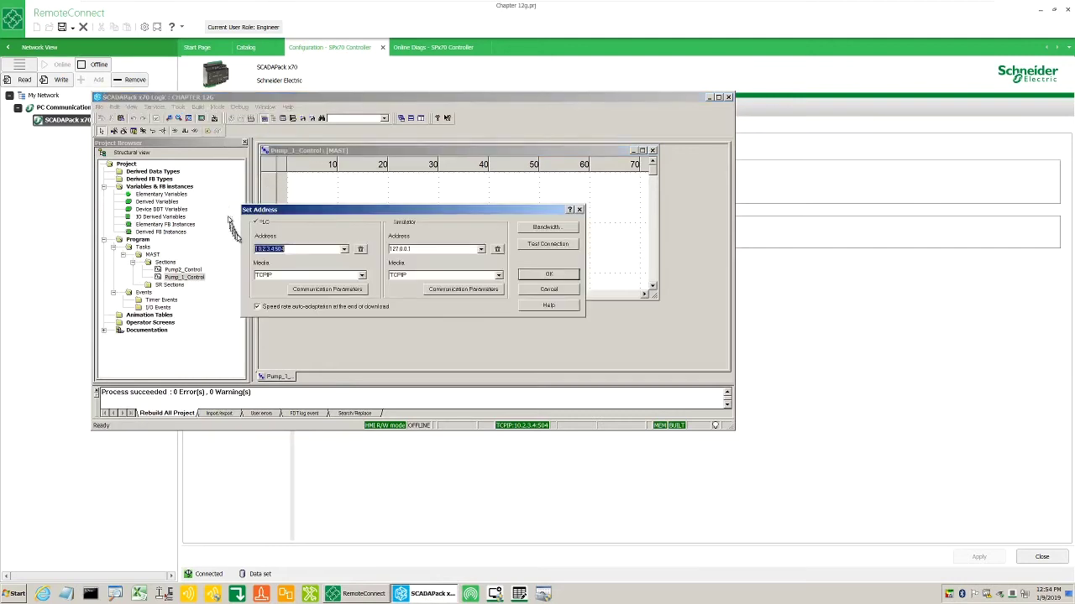
left_click(554, 245)
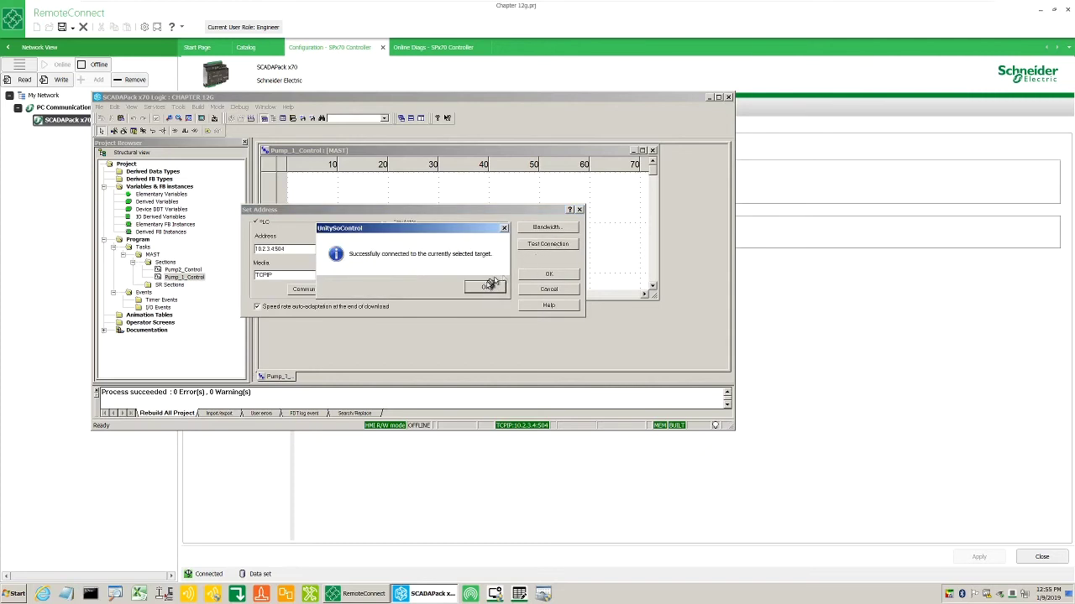
left_click(485, 288)
left_click(522, 279)
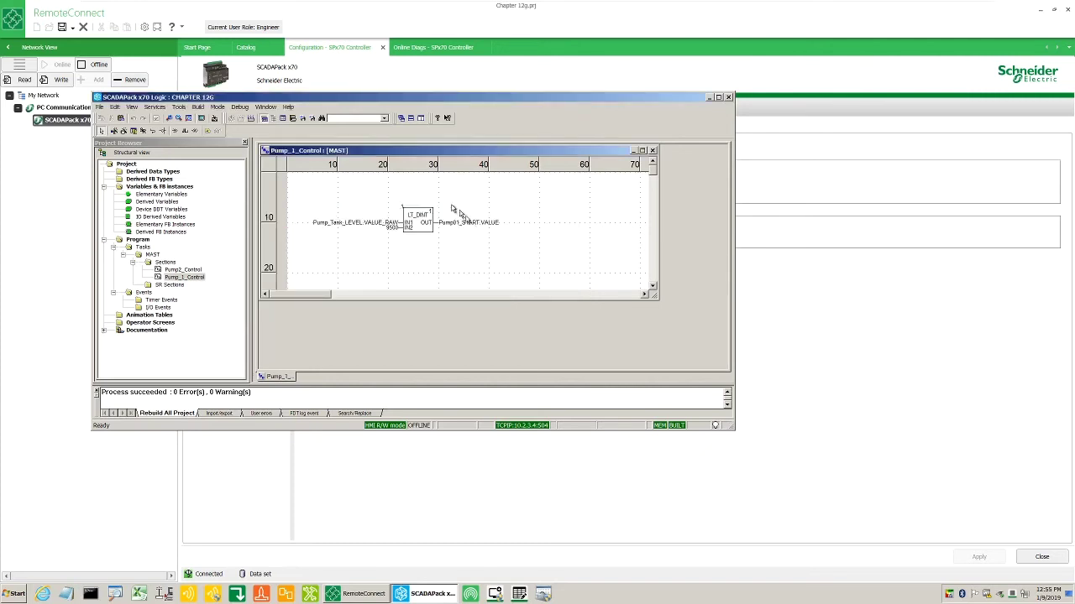